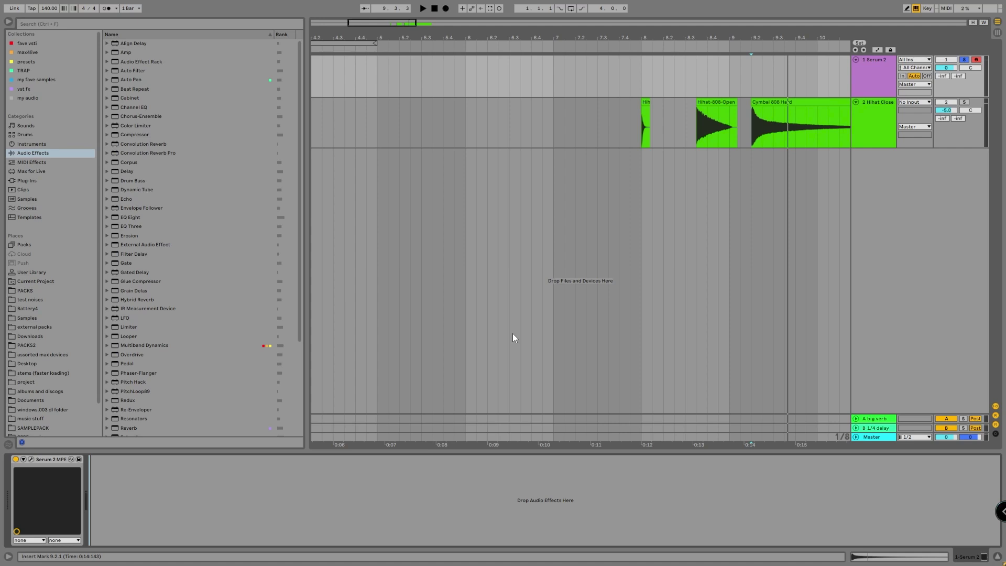
- Open the Serum 2 instrument's editor from the 1 Serum 2 track
{"action": "left_click", "coordinate": [637, 133]}
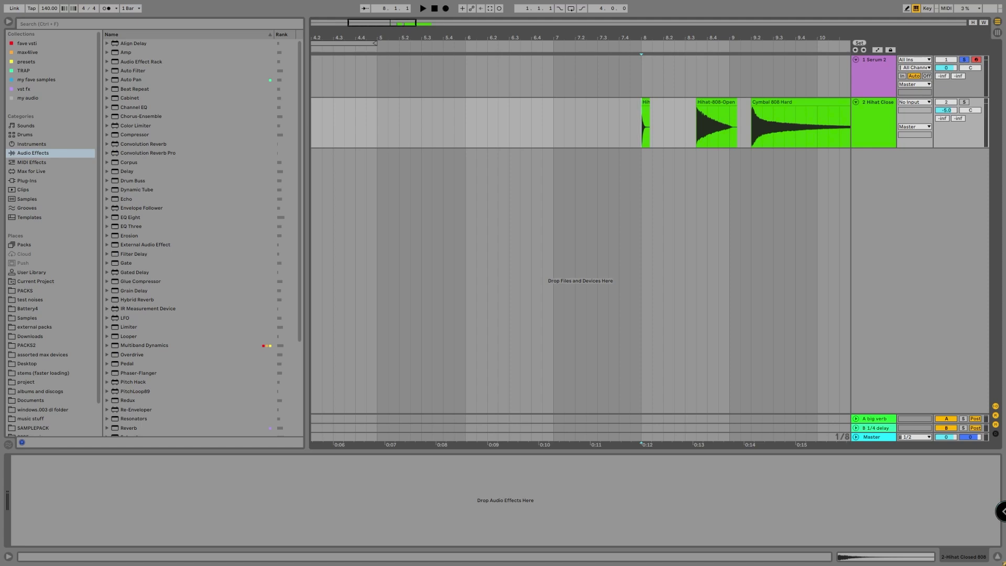
{"action": "left_click", "coordinate": [877, 86]}
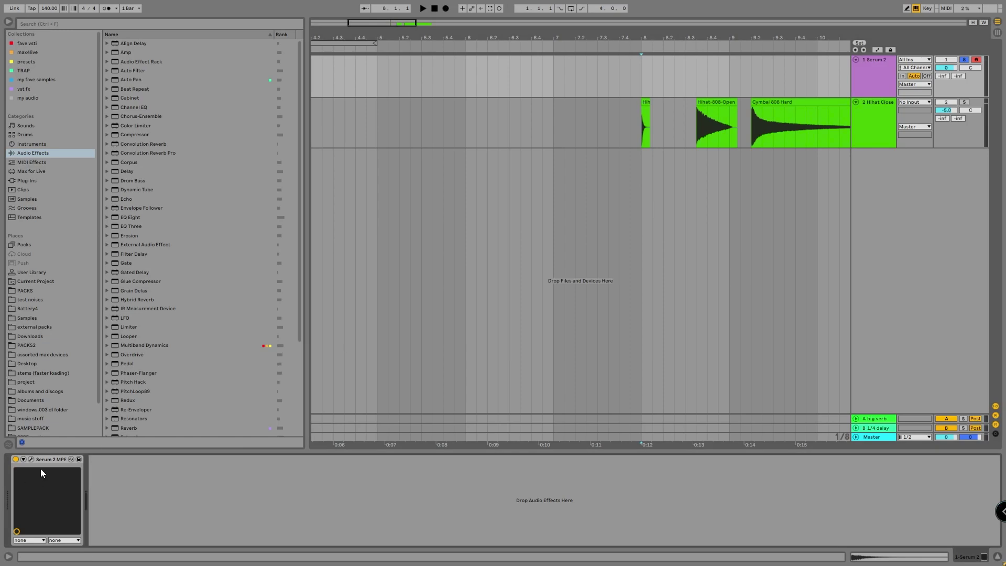
{"action": "left_click", "coordinate": [32, 460]}
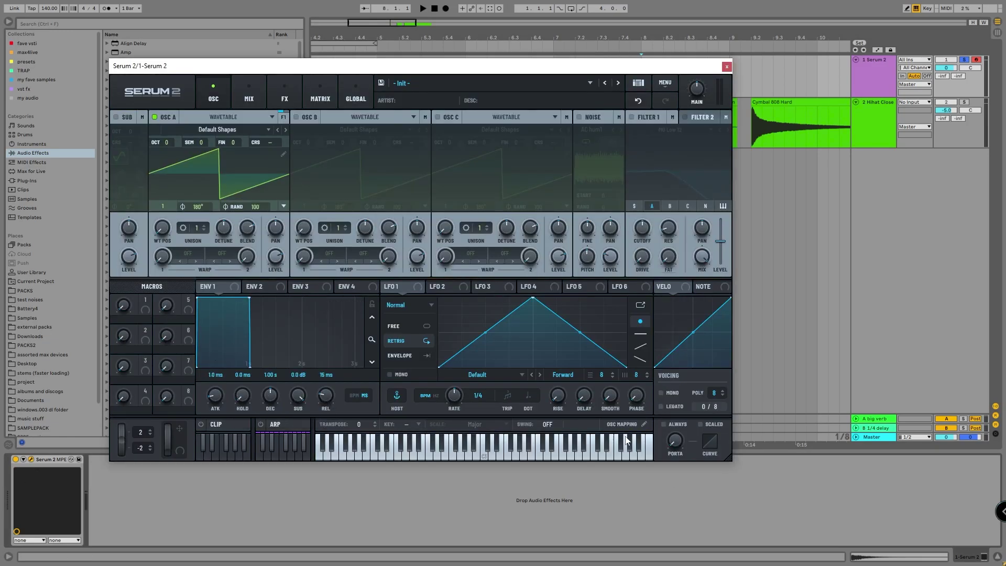
{"action": "left_click", "coordinate": [756, 478]}
- Move Osc A's wavetable position to the square wave, use 6 unison voices, and audition different detune amounts
{"action": "left_click_drag", "start_coordinate": [169, 228], "coordinate": [179, 177]}
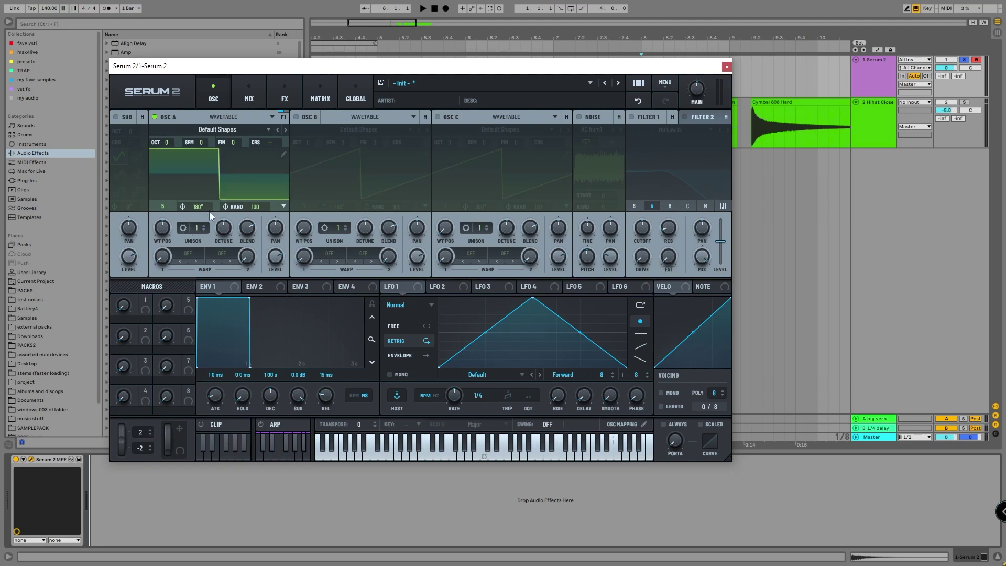
{"action": "left_click_drag", "start_coordinate": [203, 228], "coordinate": [207, 209]}
{"action": "left_click_drag", "start_coordinate": [226, 227], "coordinate": [233, 193]}
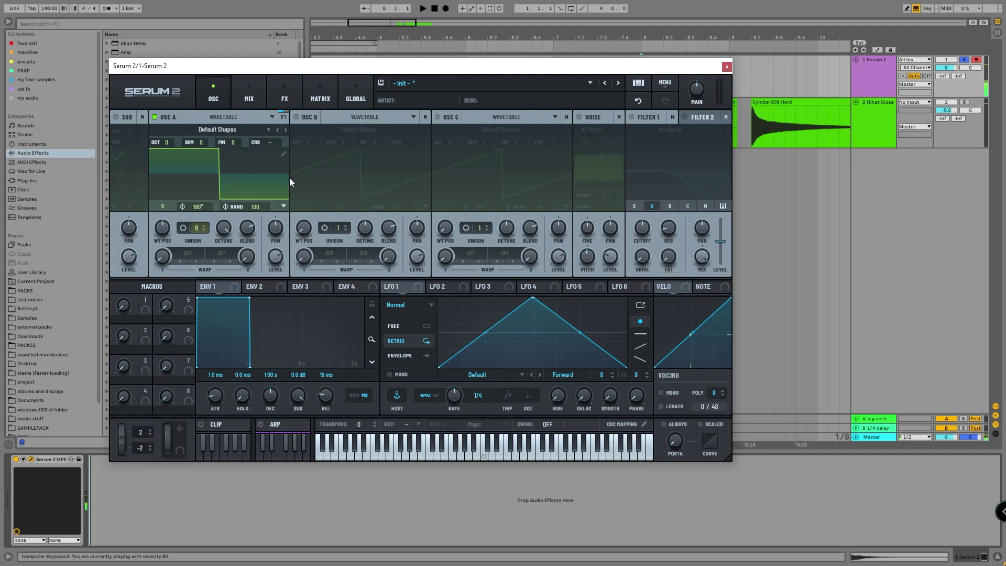
{"action": "left_click_drag", "start_coordinate": [224, 227], "coordinate": [220, 321]}
{"action": "key", "text": "a"}
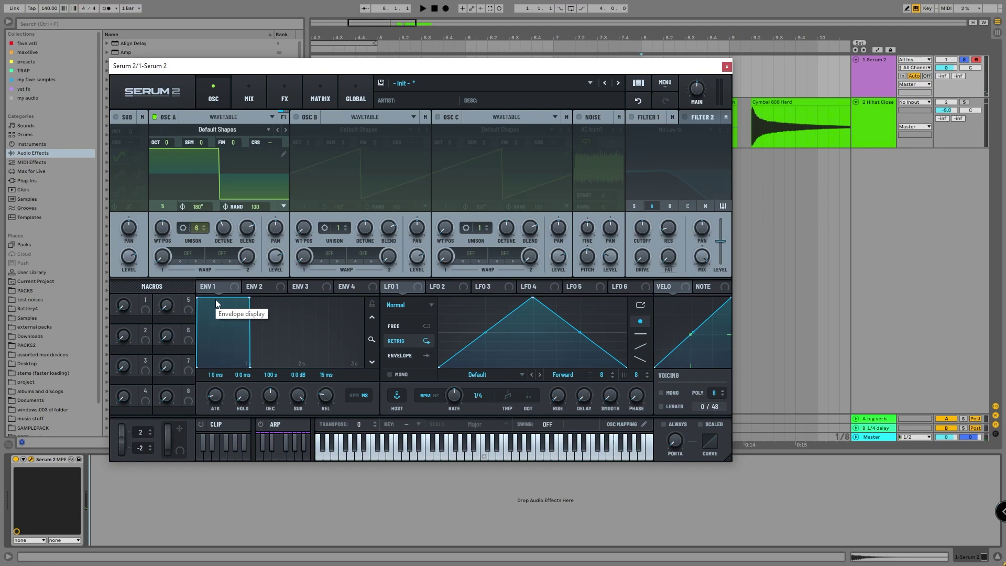
- Show Osc A's unison settings and set the unison range to 18, readjusting the detune while auditioning it
{"action": "left_click", "coordinate": [186, 228]}
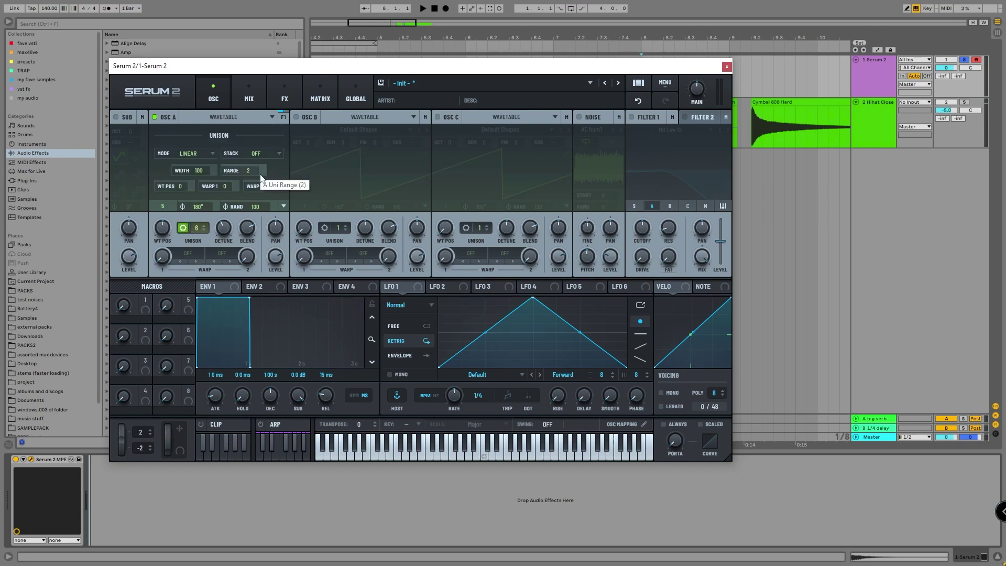
{"action": "left_click_drag", "start_coordinate": [223, 228], "coordinate": [221, 228]}
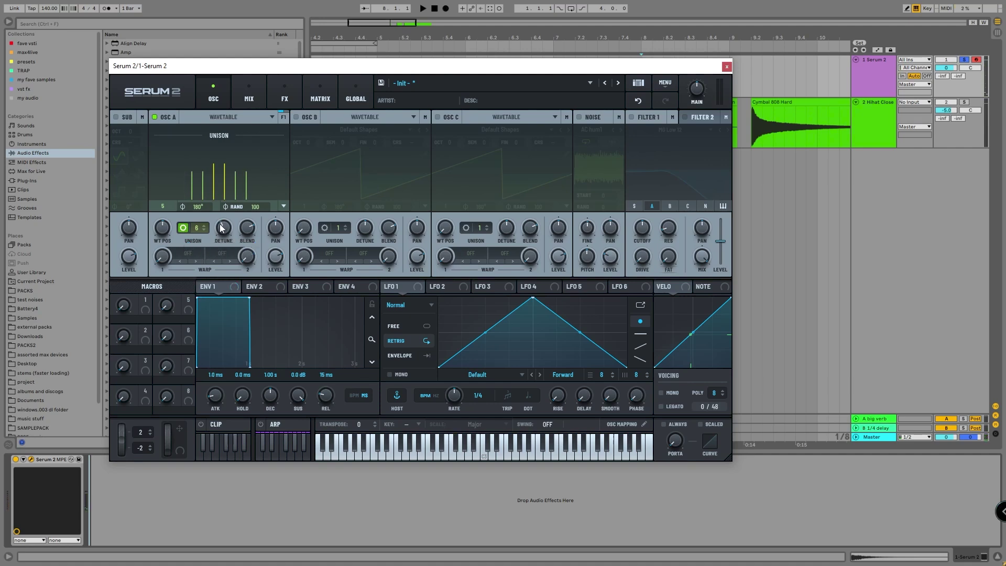
{"action": "mouse_move", "coordinate": [222, 228]}
{"action": "left_mouse_down"}
{"action": "mouse_move", "coordinate": [234, 159]}
{"action": "mouse_move", "coordinate": [234, 239]}
{"action": "left_mouse_up"}
{"action": "mouse_move", "coordinate": [209, 178]}
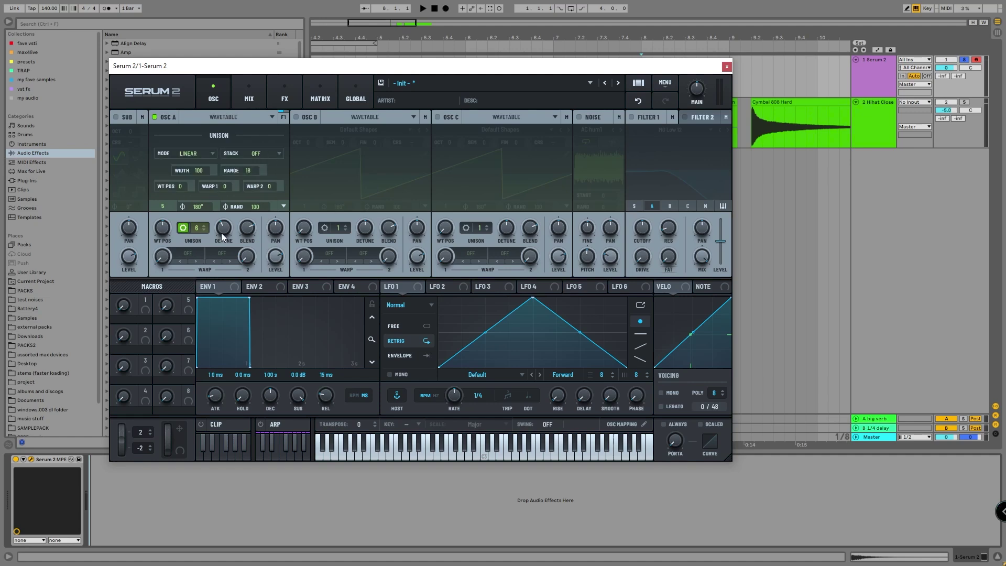
{"action": "mouse_move", "coordinate": [234, 232]}
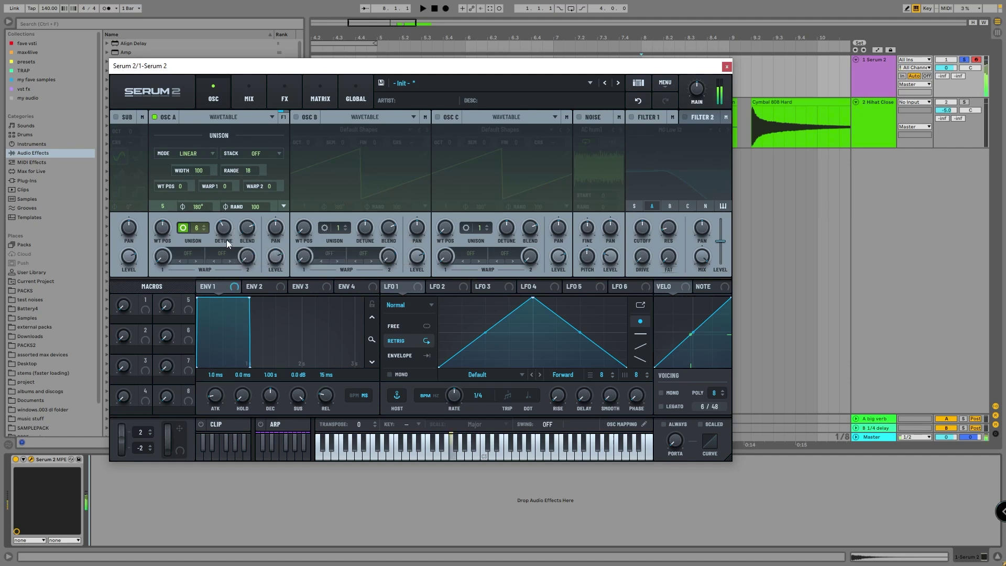
{"action": "mouse_move", "coordinate": [235, 232]}
{"action": "left_mouse_down"}
{"action": "mouse_move", "coordinate": [232, 206]}
{"action": "mouse_move", "coordinate": [231, 218]}
{"action": "left_mouse_up"}
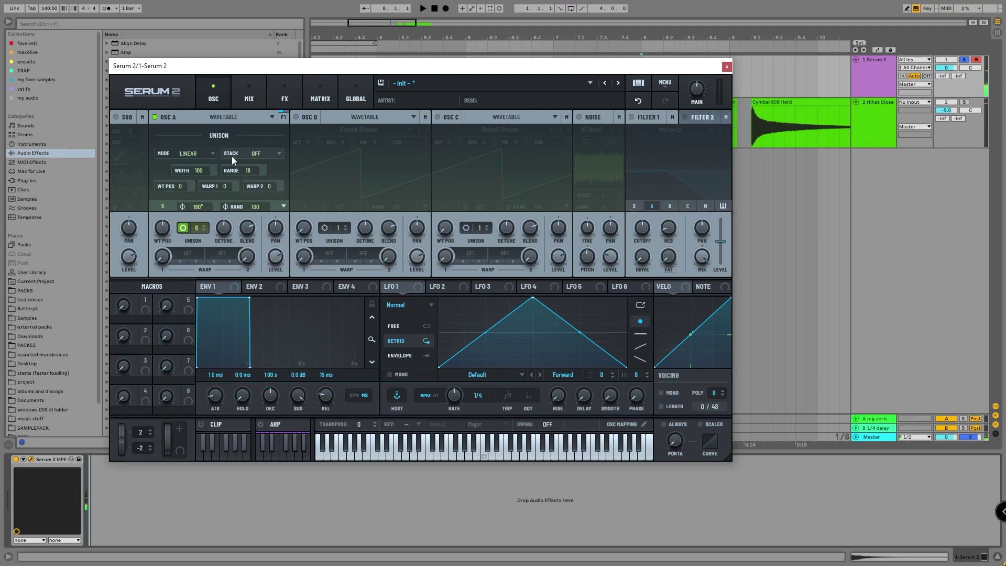
- Set Osc A's unison width to 0 and its blend to about 87, raise the detune and play test notes
{"action": "left_click_drag", "start_coordinate": [199, 168], "coordinate": [253, 214]}
{"action": "right_click", "coordinate": [200, 172]}
{"action": "left_click", "coordinate": [248, 259]}
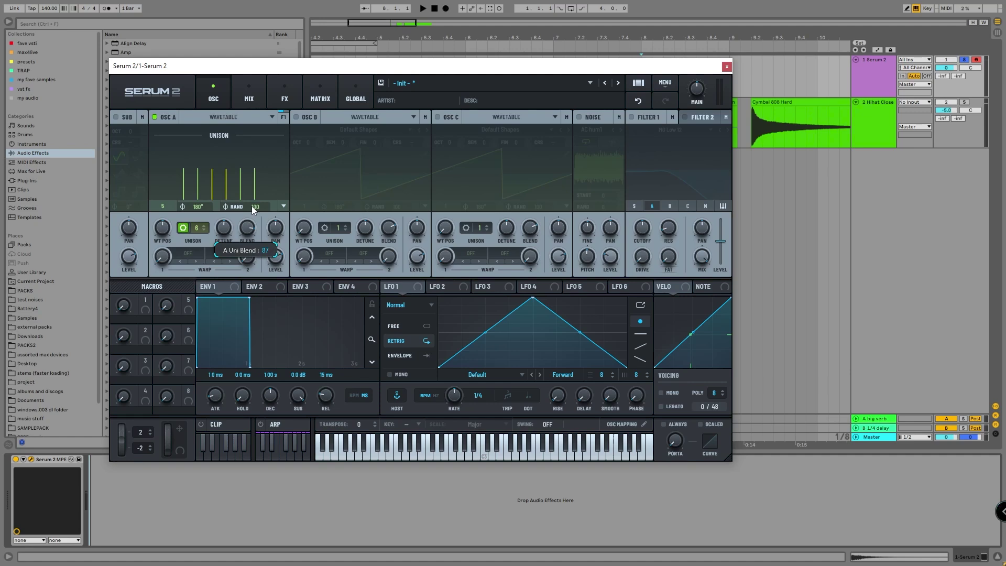
{"action": "left_click_drag", "start_coordinate": [223, 227], "coordinate": [232, 214]}
{"action": "key", "text": "c"}
{"action": "key", "text": "g"}
{"action": "key", "text": "x"}
{"action": "key", "text": "g"}
{"action": "key", "text": "g"}
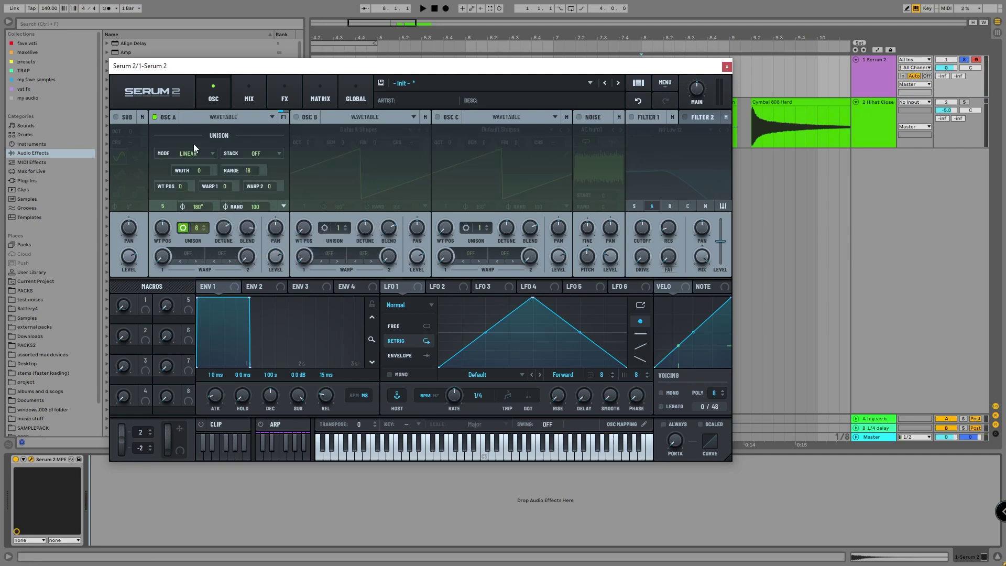
- Try the Super and Exp unison modes on Osc A with different detune amounts
{"action": "left_click", "coordinate": [259, 153]}
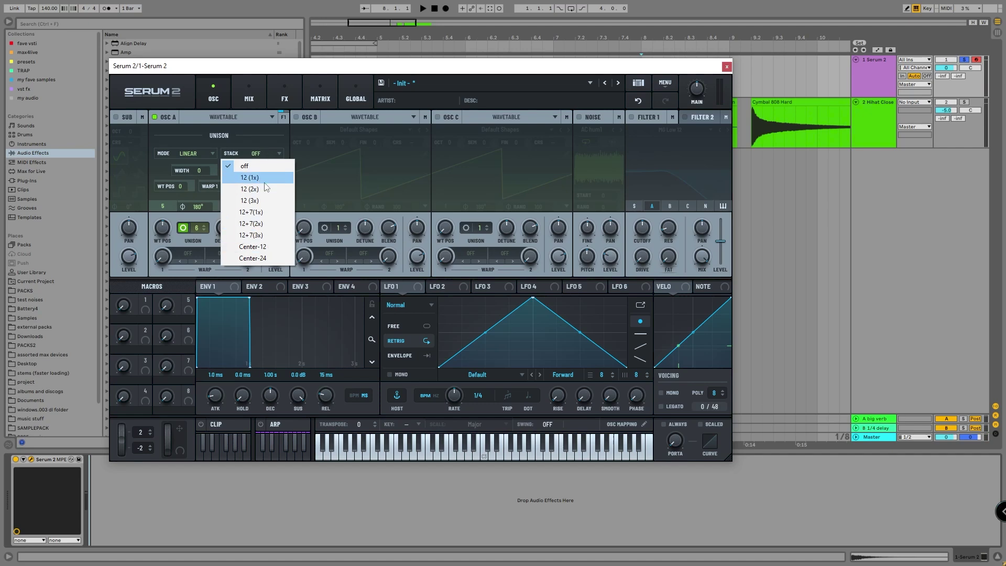
{"action": "left_click", "coordinate": [195, 152]}
{"action": "left_click", "coordinate": [194, 152]}
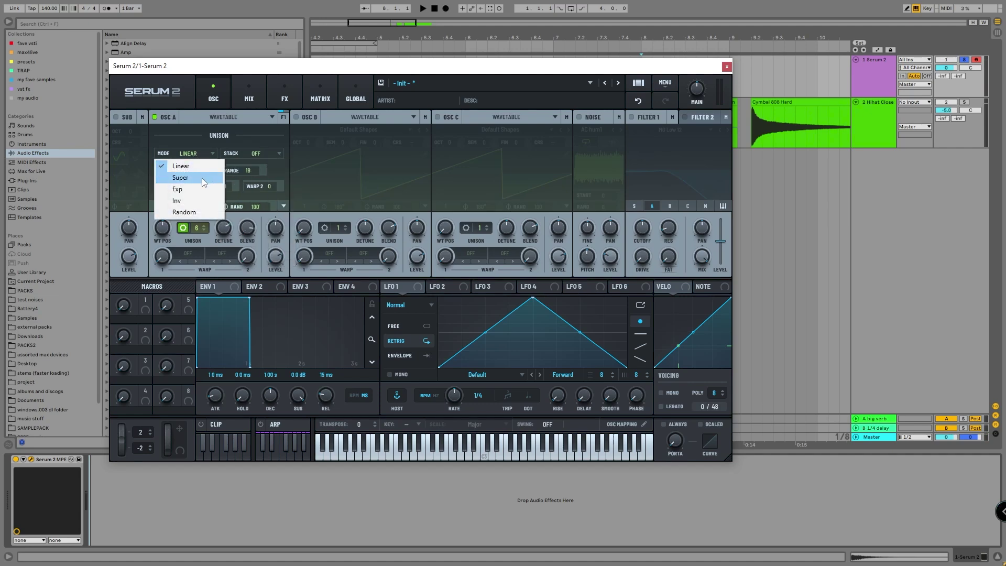
{"action": "left_click", "coordinate": [202, 178]}
{"action": "mouse_move", "coordinate": [225, 229]}
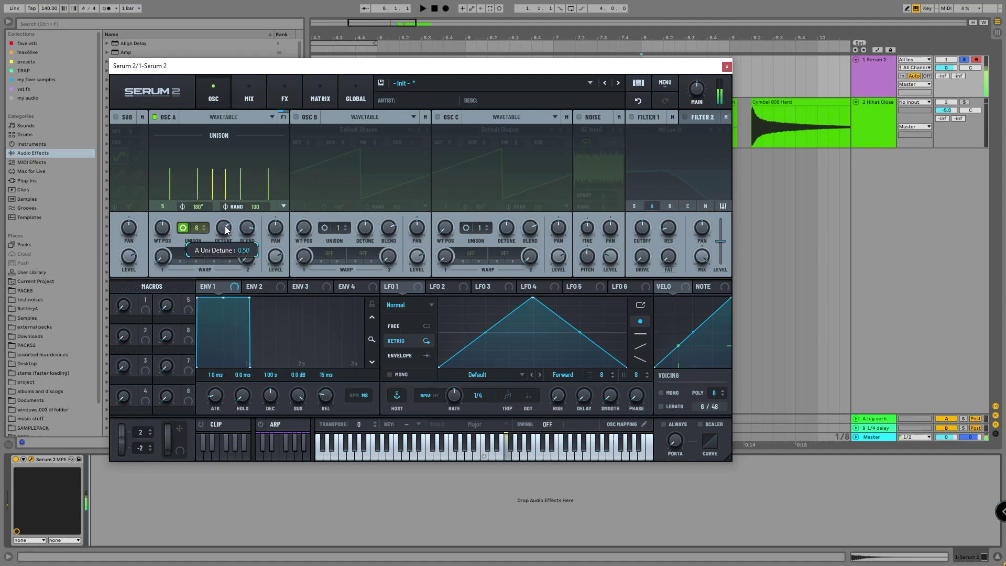
{"action": "left_click", "coordinate": [196, 153]}
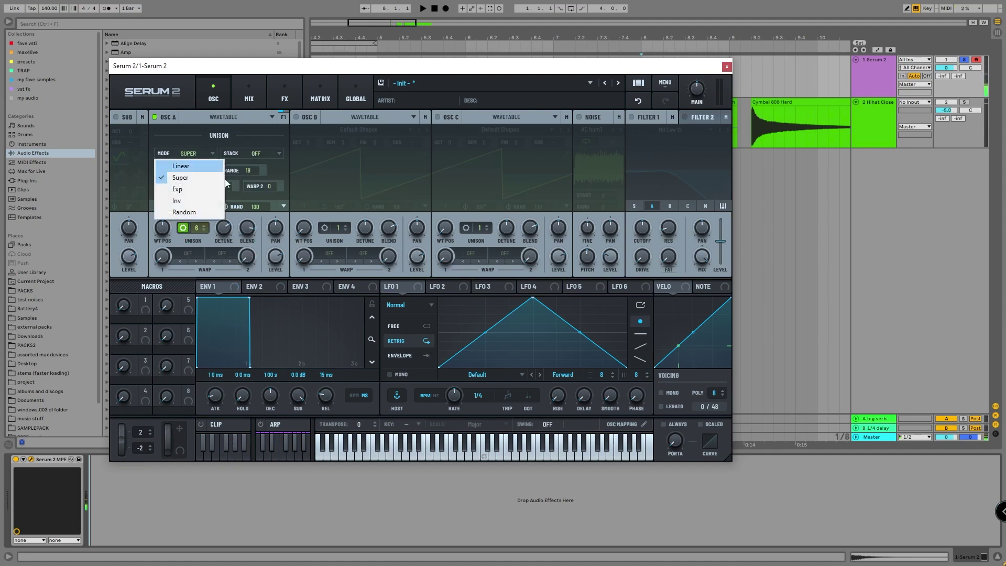
{"action": "left_click", "coordinate": [193, 194]}
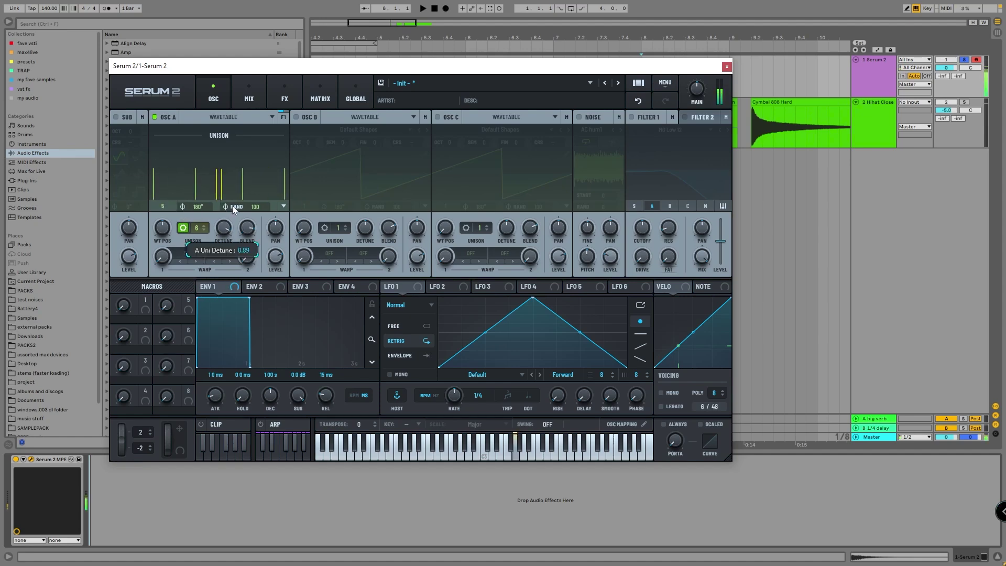
- Switch Osc A's unison mode to Inv, set its range to 30, and audition the detune
{"action": "left_click", "coordinate": [196, 153]}
{"action": "left_click", "coordinate": [205, 199]}
{"action": "left_click_drag", "start_coordinate": [221, 231], "coordinate": [233, 215]}
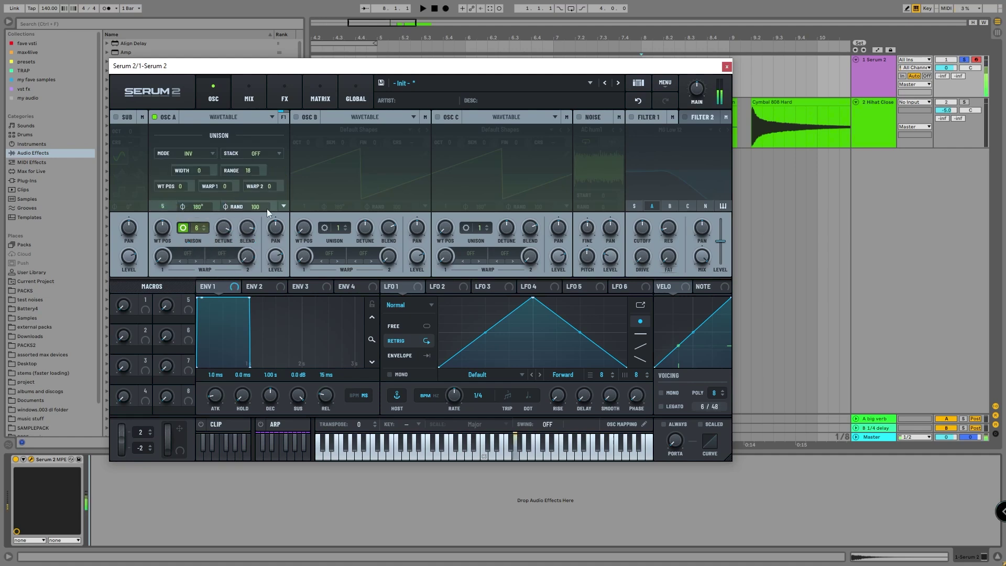
{"action": "left_click_drag", "start_coordinate": [255, 167], "coordinate": [259, 146]}
{"action": "mouse_move", "coordinate": [223, 233]}
{"action": "left_mouse_down"}
{"action": "mouse_move", "coordinate": [227, 217]}
{"action": "mouse_move", "coordinate": [224, 235]}
{"action": "left_mouse_up"}
{"action": "key", "text": "g"}
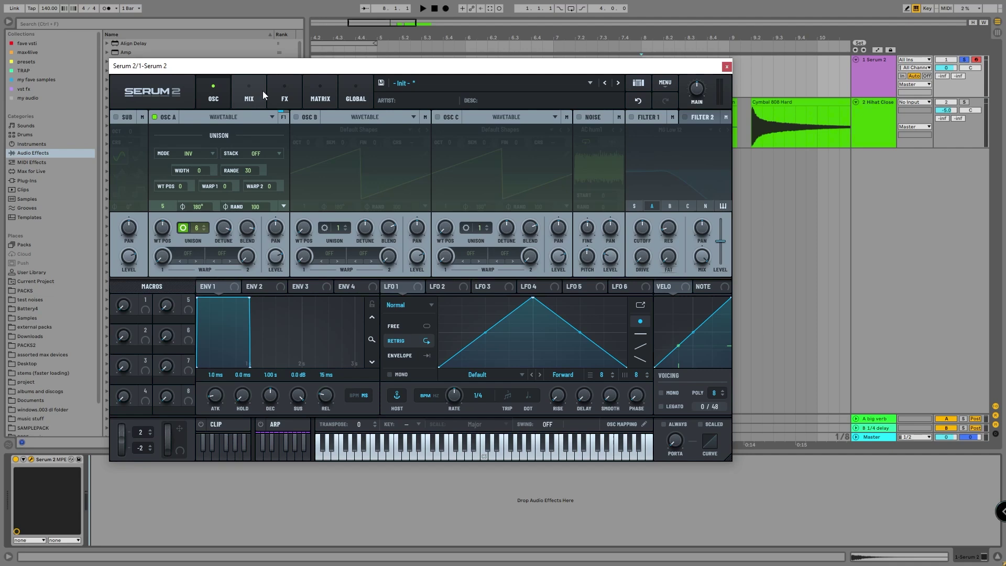
- Shape Env 1 with no sustain, a 0.2 ms attack and a 217 ms decay, and readjust Osc A's detune
{"action": "left_click", "coordinate": [337, 482]}
{"action": "left_click_drag", "start_coordinate": [299, 397], "coordinate": [305, 545]}
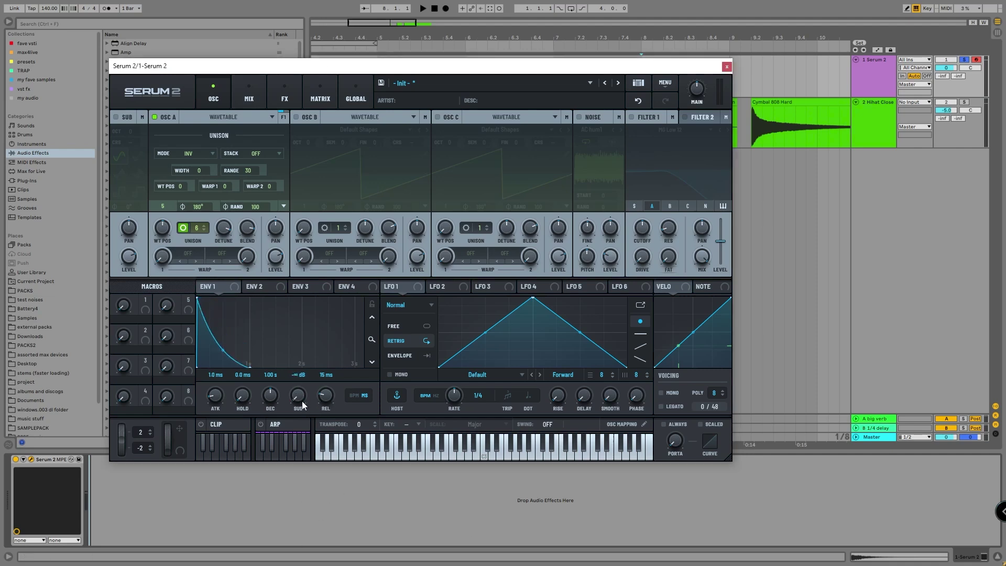
{"action": "left_click_drag", "start_coordinate": [219, 395], "coordinate": [274, 411]}
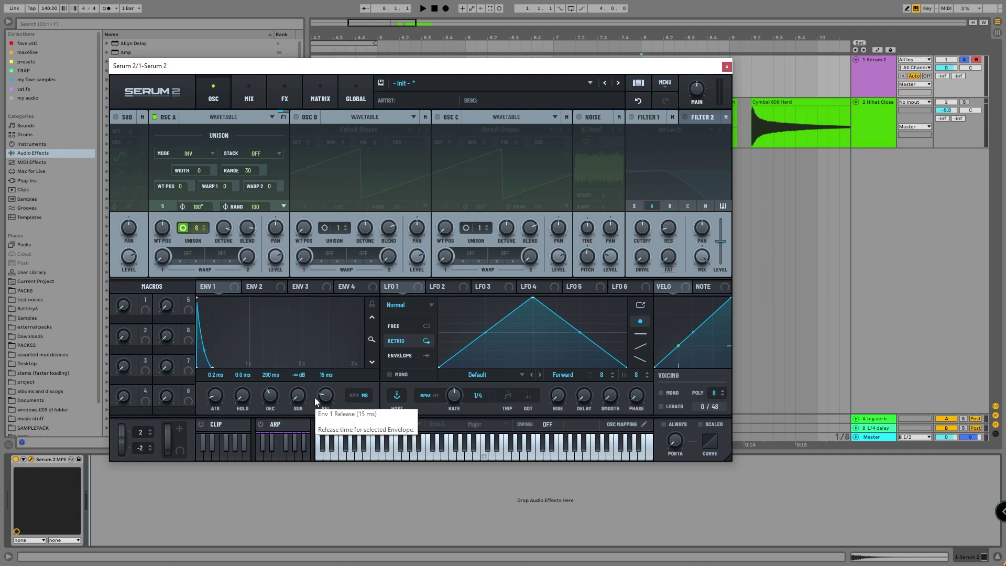
{"action": "left_click_drag", "start_coordinate": [269, 392], "coordinate": [273, 397]}
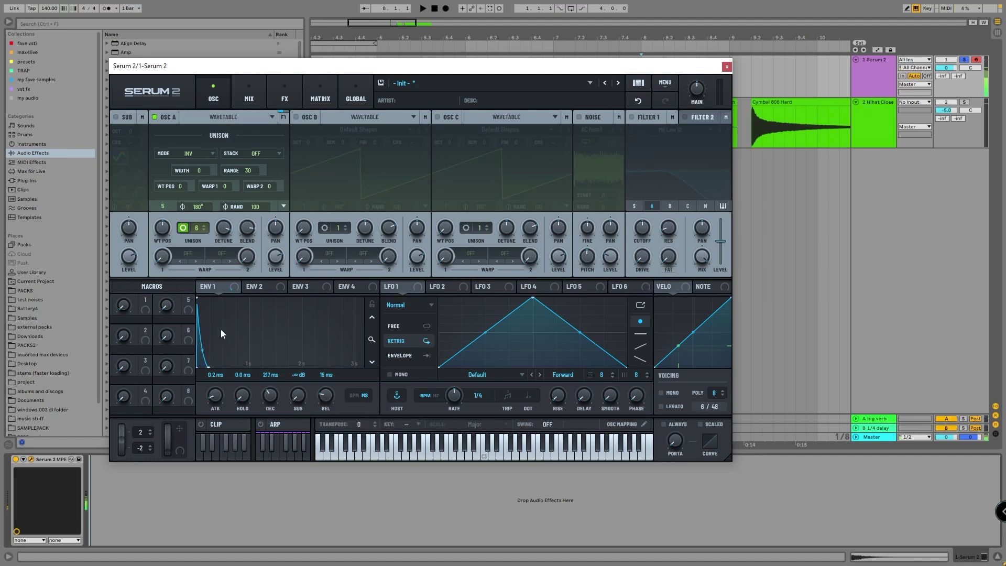
{"action": "left_click_drag", "start_coordinate": [226, 222], "coordinate": [224, 246]}
- Add a Tube distortion effect with high drive and a pre-filter at about 7485 Hz with Q 0.1
{"action": "left_click", "coordinate": [250, 95]}
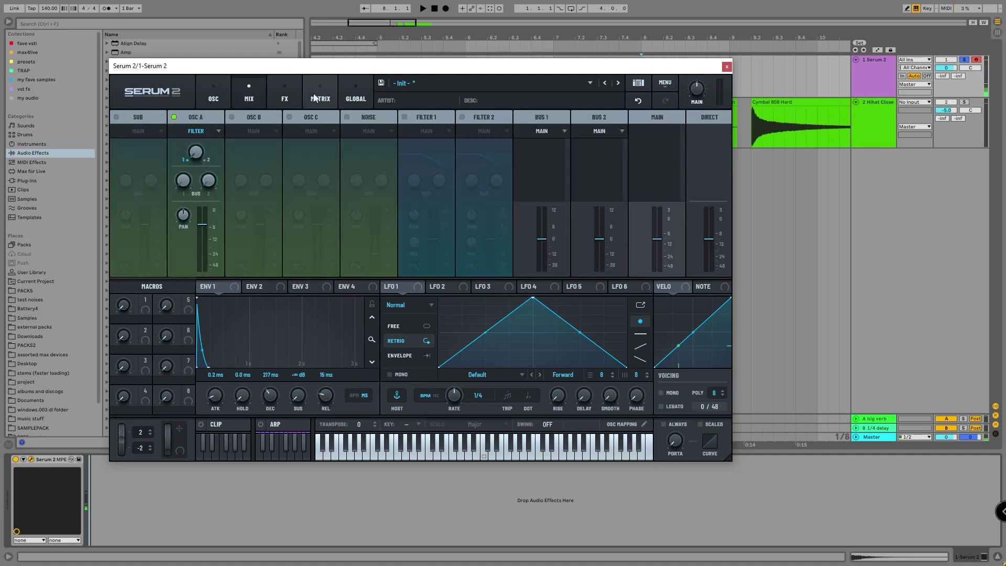
{"action": "left_click", "coordinate": [296, 88]}
{"action": "left_click", "coordinate": [124, 135]}
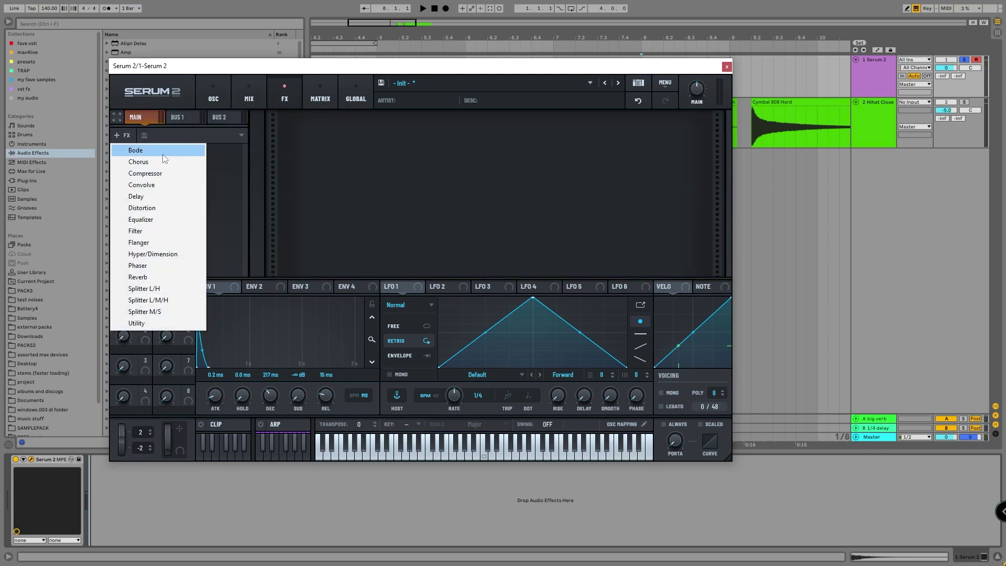
{"action": "left_click", "coordinate": [178, 208]}
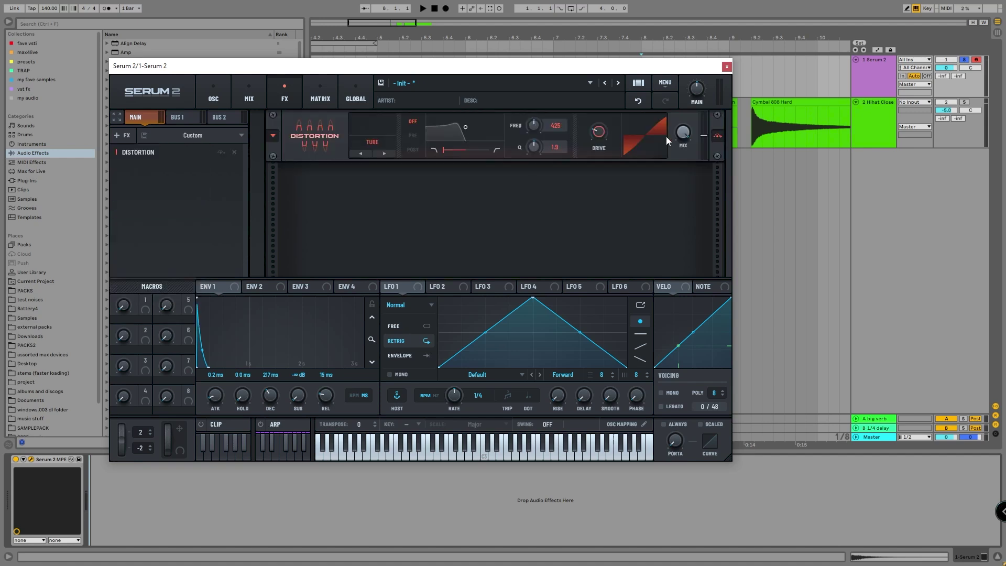
{"action": "left_click_drag", "start_coordinate": [604, 123], "coordinate": [616, 60]}
{"action": "left_click_drag", "start_coordinate": [451, 140], "coordinate": [495, 146]}
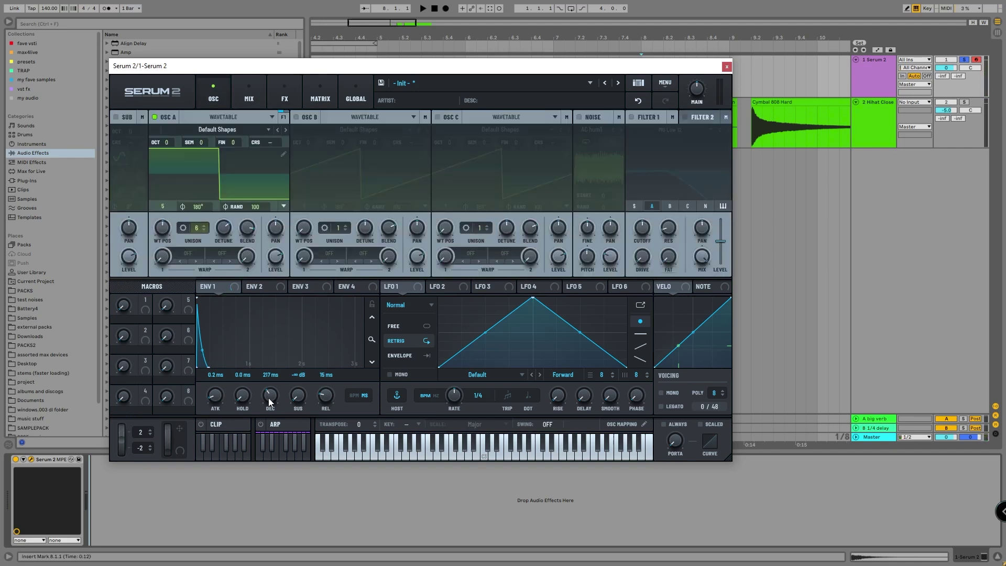
- Set Env 1's decay to 875 ms and modulate the distortion mix with Env 2 using a 324 ms decay
{"action": "left_click_drag", "start_coordinate": [270, 402], "coordinate": [273, 385]}
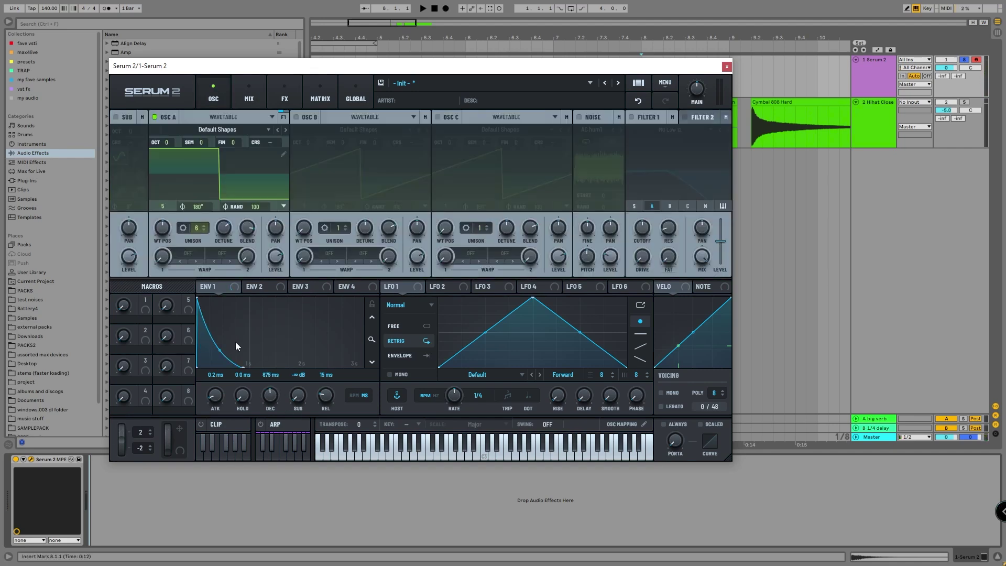
{"action": "left_click", "coordinate": [248, 94]}
{"action": "left_click", "coordinate": [286, 94]}
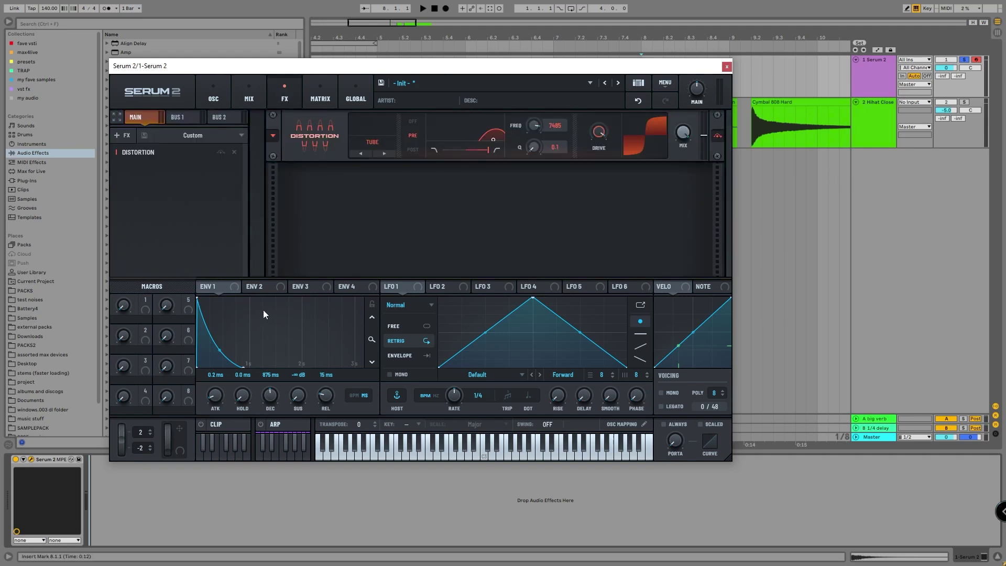
{"action": "left_click_drag", "start_coordinate": [264, 291], "coordinate": [696, 196]}
{"action": "left_click", "coordinate": [694, 156], "text": "alt+shift"}
{"action": "mouse_move", "coordinate": [270, 395]}
{"action": "left_mouse_down"}
{"action": "mouse_move", "coordinate": [269, 418]}
{"action": "mouse_move", "coordinate": [270, 403]}
{"action": "left_mouse_up"}
- Readjust Osc A's unison detune and move its wavetable position back to the first frame
{"action": "left_click", "coordinate": [214, 94]}
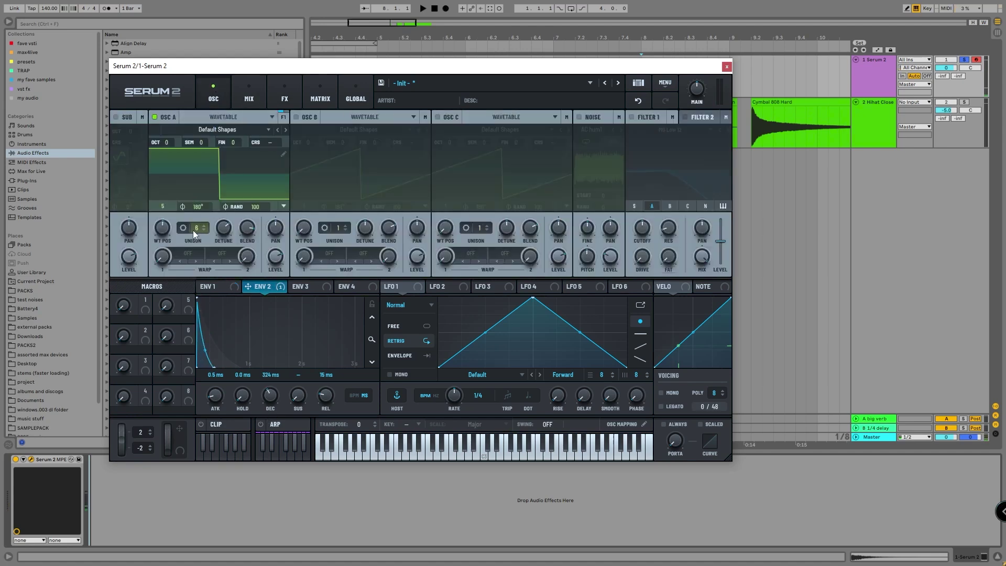
{"action": "left_click_drag", "start_coordinate": [224, 228], "coordinate": [227, 249]}
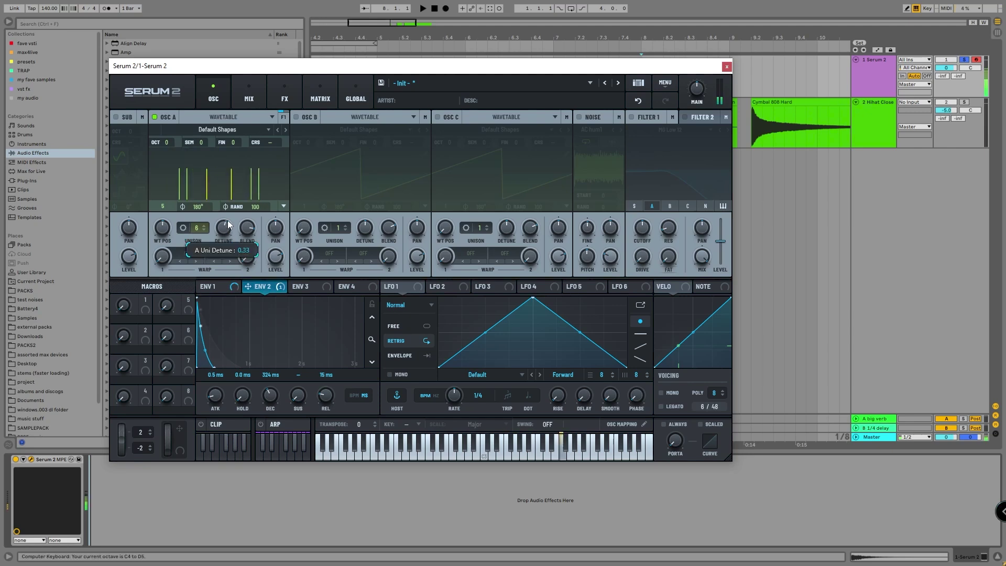
{"action": "left_click", "coordinate": [269, 179]}
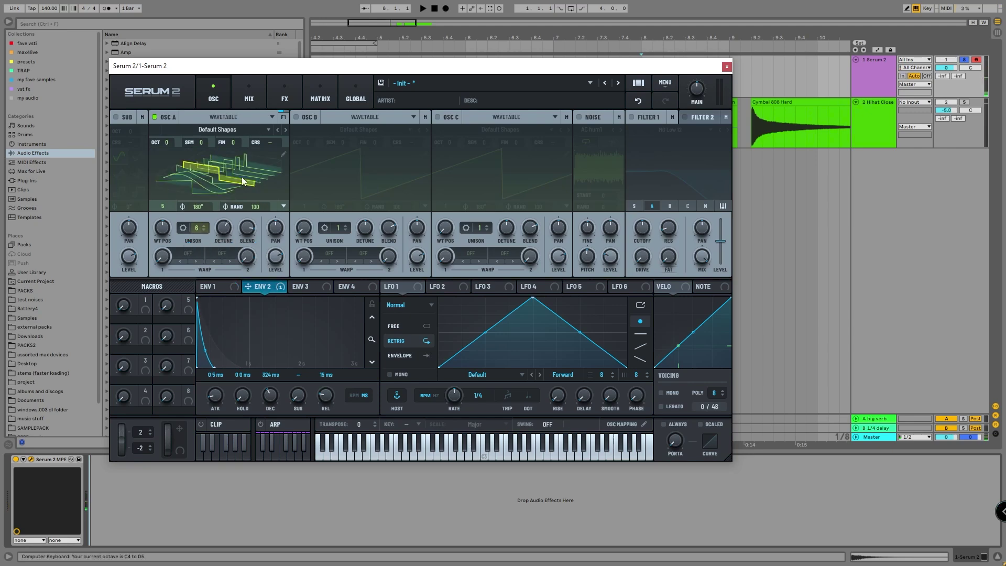
{"action": "key", "text": "j"}
{"action": "left_click_drag", "start_coordinate": [160, 229], "coordinate": [165, 275]}
{"action": "mouse_move", "coordinate": [230, 230]}
{"action": "left_mouse_down"}
{"action": "mouse_move", "coordinate": [230, 206]}
{"action": "mouse_move", "coordinate": [226, 248]}
{"action": "left_mouse_up"}
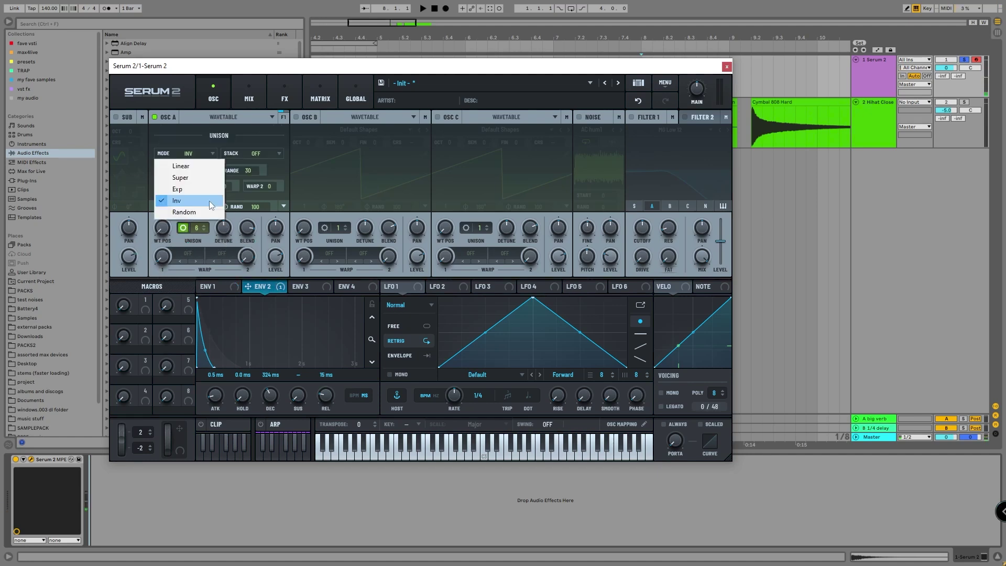
- Switch Osc A's unison mode to Random with a range of 48 and a detune of about 0.23, and audition it
{"action": "left_click", "coordinate": [209, 211]}
{"action": "mouse_move", "coordinate": [226, 227]}
{"action": "left_mouse_down"}
{"action": "mouse_move", "coordinate": [236, 208]}
{"action": "mouse_move", "coordinate": [228, 218]}
{"action": "left_mouse_up"}
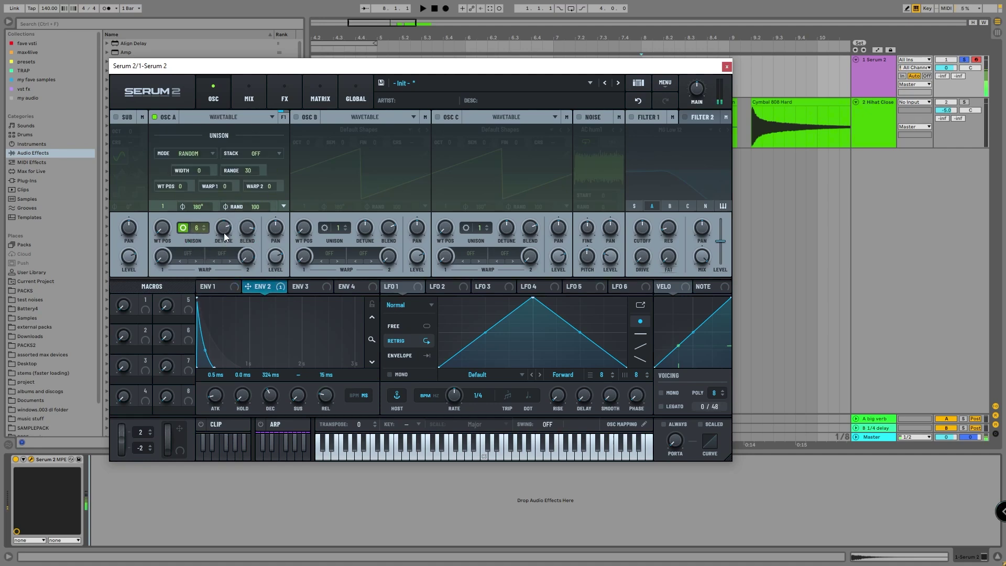
{"action": "left_click_drag", "start_coordinate": [249, 170], "coordinate": [294, 2]}
{"action": "left_click_drag", "start_coordinate": [223, 231], "coordinate": [216, 254]}
{"action": "key", "text": "a"}
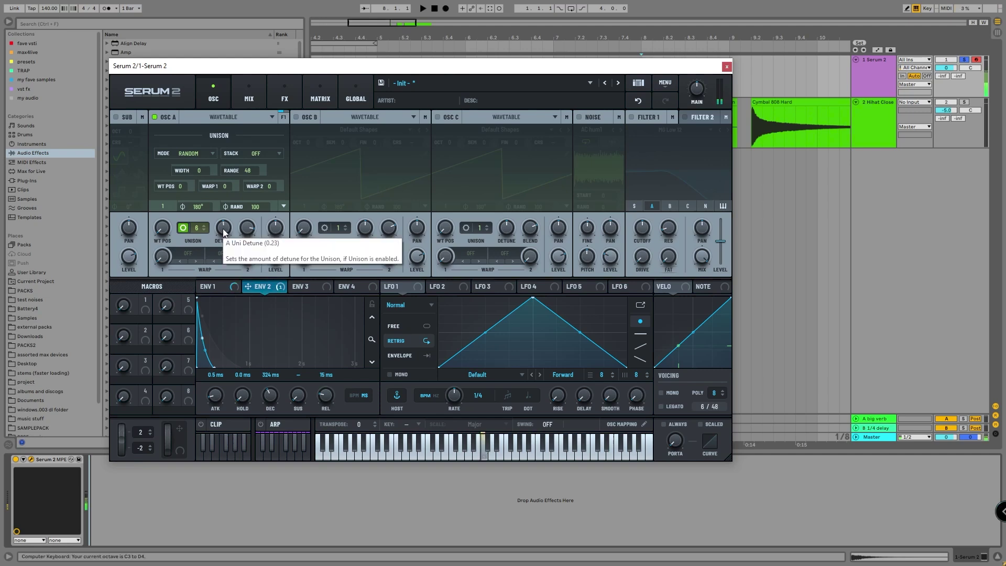
- Switch Osc A's unison mode to Exp, readjust its detune, and audition several notes
{"action": "key", "text": "g"}
{"action": "mouse_move", "coordinate": [224, 229]}
{"action": "left_mouse_down"}
{"action": "mouse_move", "coordinate": [227, 217]}
{"action": "mouse_move", "coordinate": [229, 238]}
{"action": "left_mouse_up"}
{"action": "key", "text": "f"}
{"action": "key", "text": "f"}
{"action": "key", "text": "g"}
{"action": "key", "text": "g"}
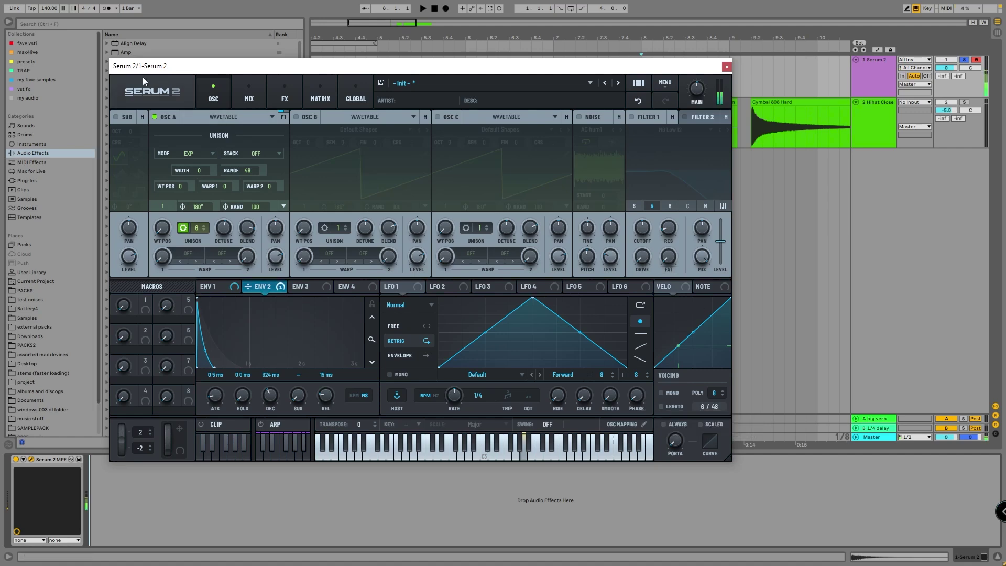
- Boost the equalizer's high peak band at 8601 Hz with Q 46 and gain 16.2, and set the distortion pre-filter to 6028 Hz
{"action": "left_click", "coordinate": [284, 94]}
{"action": "left_click_drag", "start_coordinate": [595, 191], "coordinate": [655, 184]}
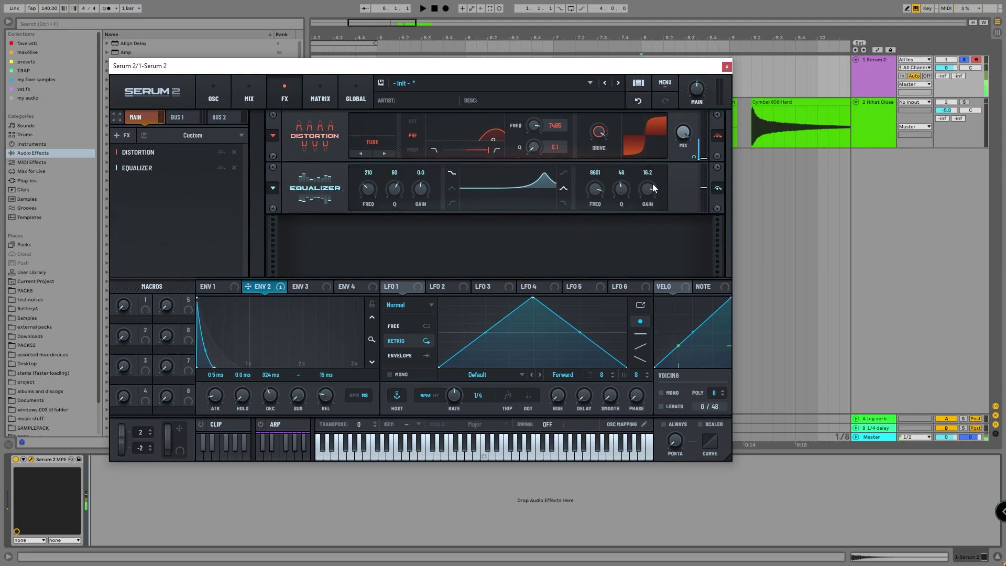
{"action": "mouse_move", "coordinate": [490, 146]}
{"action": "left_mouse_down"}
{"action": "mouse_move", "coordinate": [505, 139]}
{"action": "mouse_move", "coordinate": [486, 152]}
{"action": "left_mouse_up"}
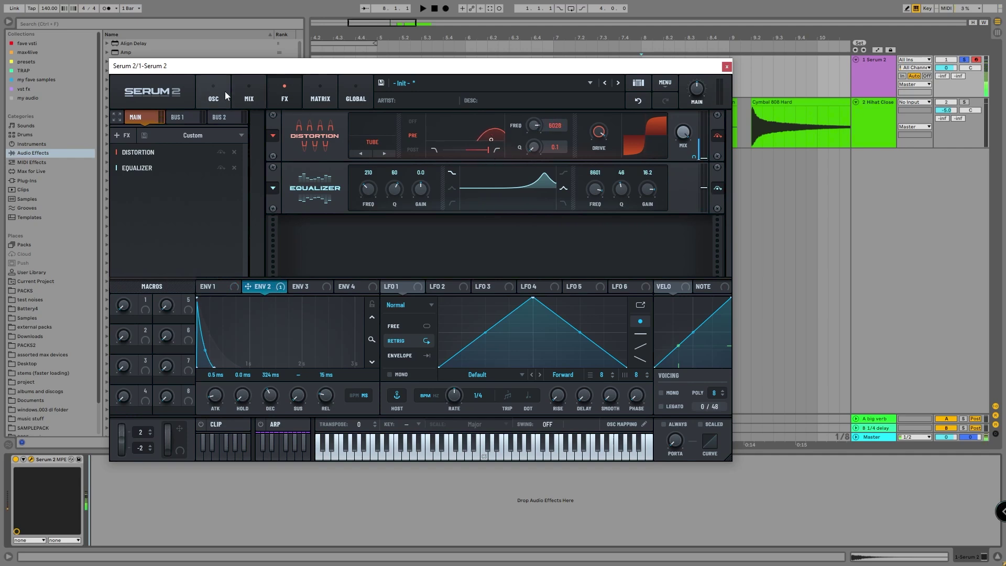
- Move Osc A's wavetable position to frame 5 and audition it
{"action": "left_click", "coordinate": [213, 93]}
{"action": "left_click_drag", "start_coordinate": [160, 228], "coordinate": [169, 184]}
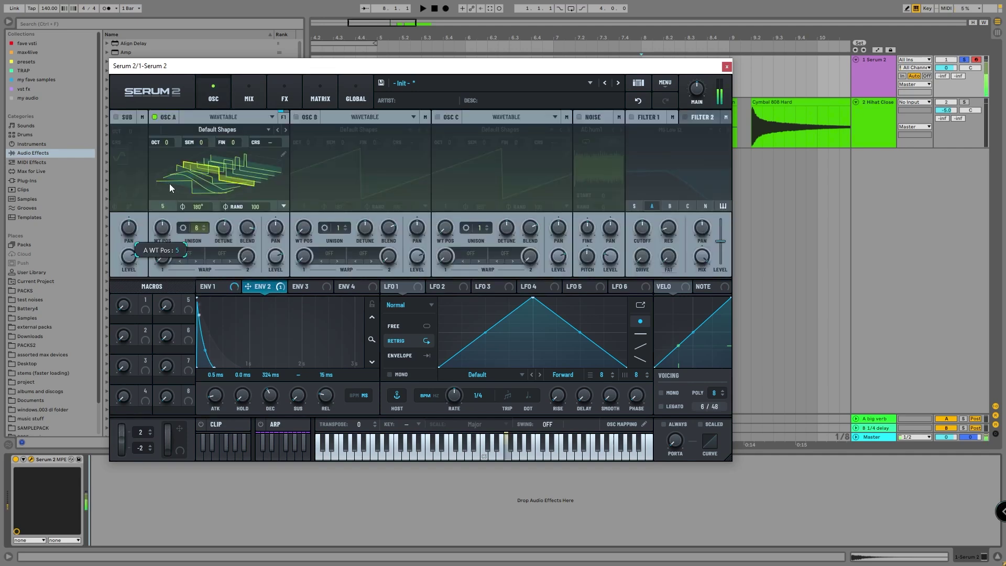
{"action": "left_click", "coordinate": [265, 84]}
{"action": "left_click", "coordinate": [213, 93]}
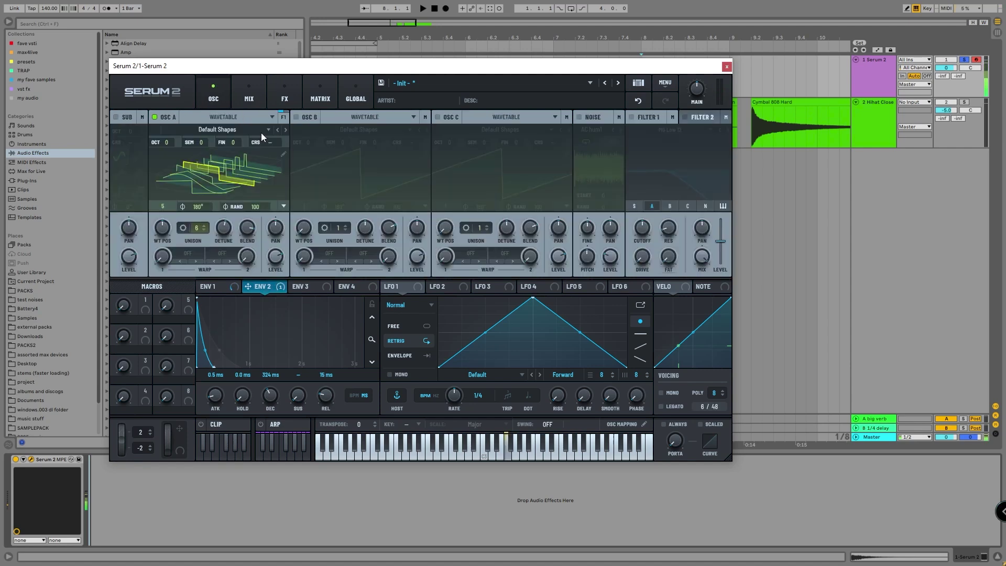
{"action": "left_click_drag", "start_coordinate": [227, 187], "coordinate": [208, 182]}
- Change Osc A's unison mode and set the unison to 12 voices with a detune of about 0.45
{"action": "left_click_drag", "start_coordinate": [224, 226], "coordinate": [222, 249]}
{"action": "left_click", "coordinate": [182, 228]}
{"action": "left_click", "coordinate": [198, 153]}
{"action": "left_click", "coordinate": [194, 201]}
{"action": "mouse_move", "coordinate": [225, 228]}
{"action": "left_mouse_down"}
{"action": "mouse_move", "coordinate": [232, 209]}
{"action": "mouse_move", "coordinate": [233, 228]}
{"action": "left_mouse_up"}
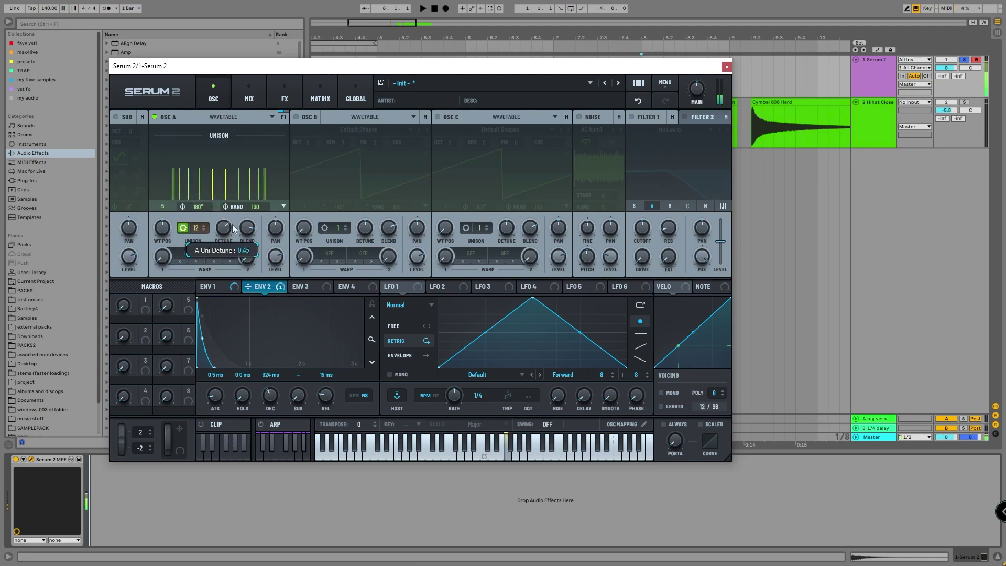
- Switch the equalizer's low band to a low cut at about 3206 Hz with Q 38
{"action": "left_click", "coordinate": [249, 91]}
{"action": "left_click", "coordinate": [284, 87]}
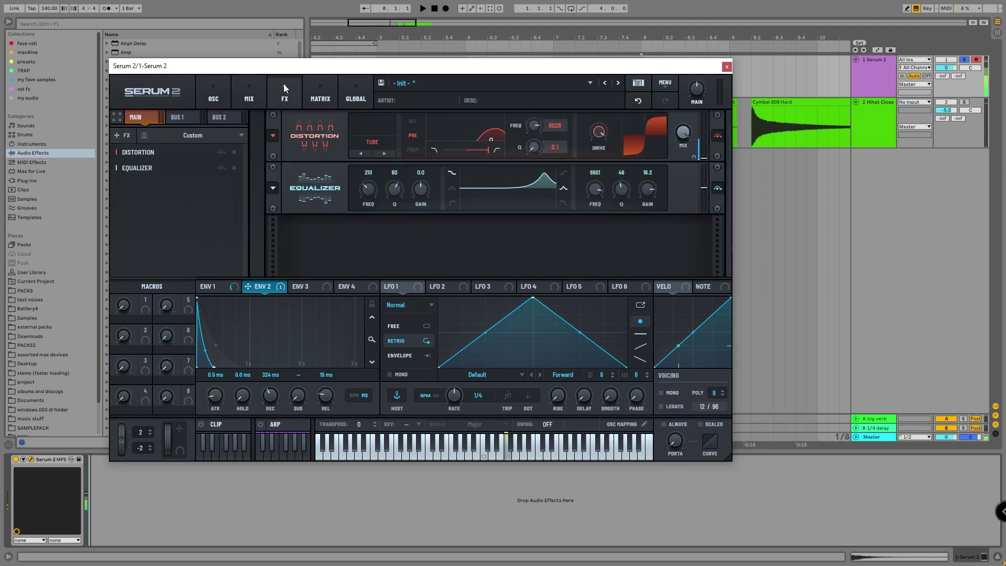
{"action": "left_click", "coordinate": [452, 203]}
{"action": "left_click_drag", "start_coordinate": [368, 189], "coordinate": [391, 188]}
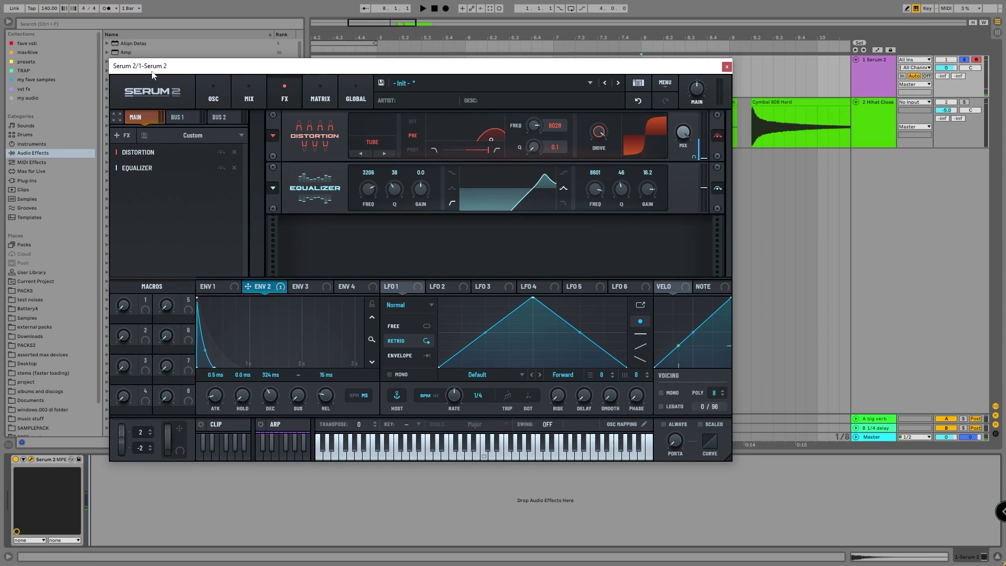
- Lengthen Env 2's decay to about 1.93 s for a longer distortion tail
{"action": "left_click", "coordinate": [215, 84]}
{"action": "left_click", "coordinate": [212, 288]}
{"action": "left_click", "coordinate": [264, 288]}
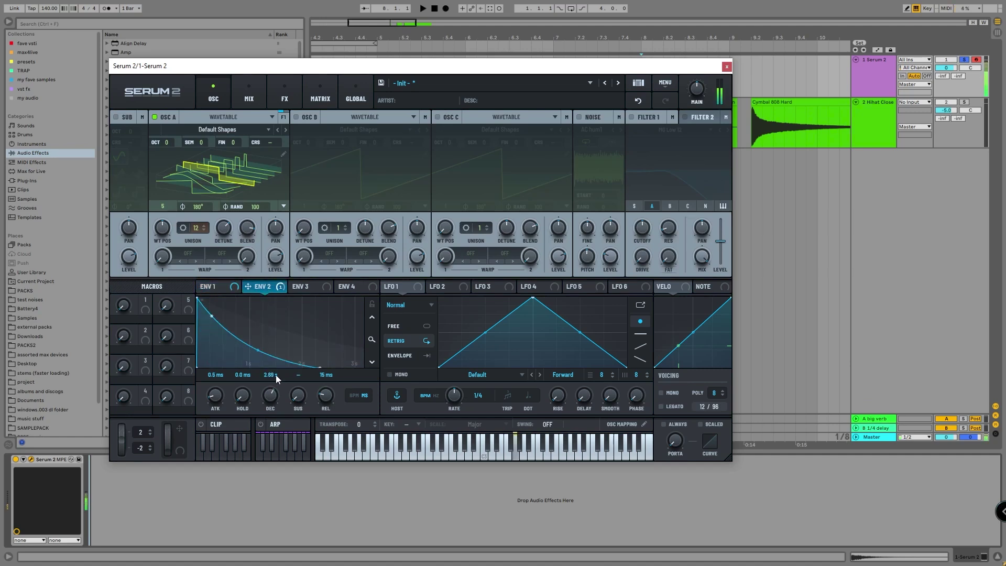
{"action": "mouse_move", "coordinate": [275, 362]}
{"action": "left_mouse_down"}
{"action": "mouse_move", "coordinate": [270, 394]}
{"action": "mouse_move", "coordinate": [277, 369]}
{"action": "mouse_move", "coordinate": [275, 395]}
{"action": "mouse_move", "coordinate": [275, 380]}
{"action": "left_mouse_up"}
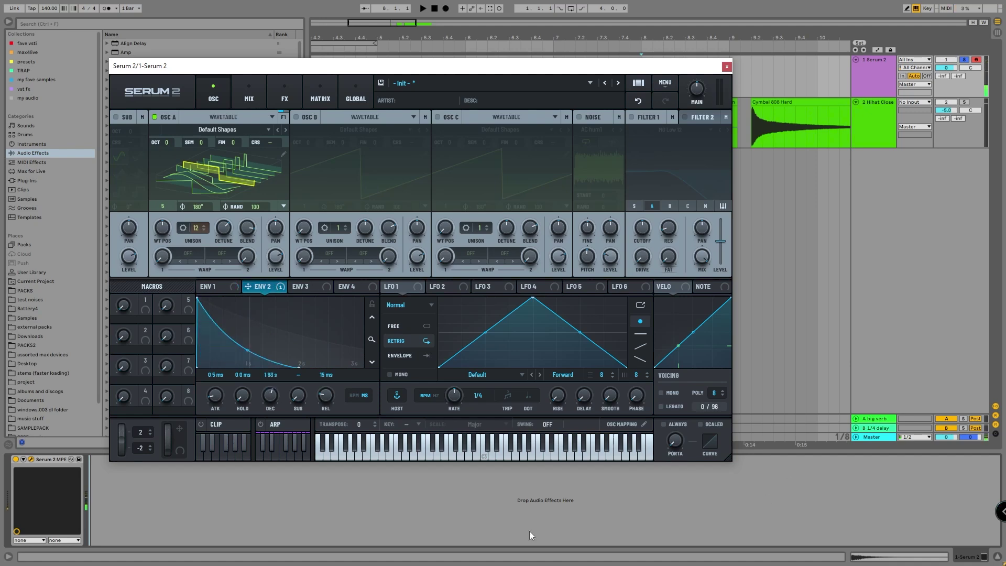